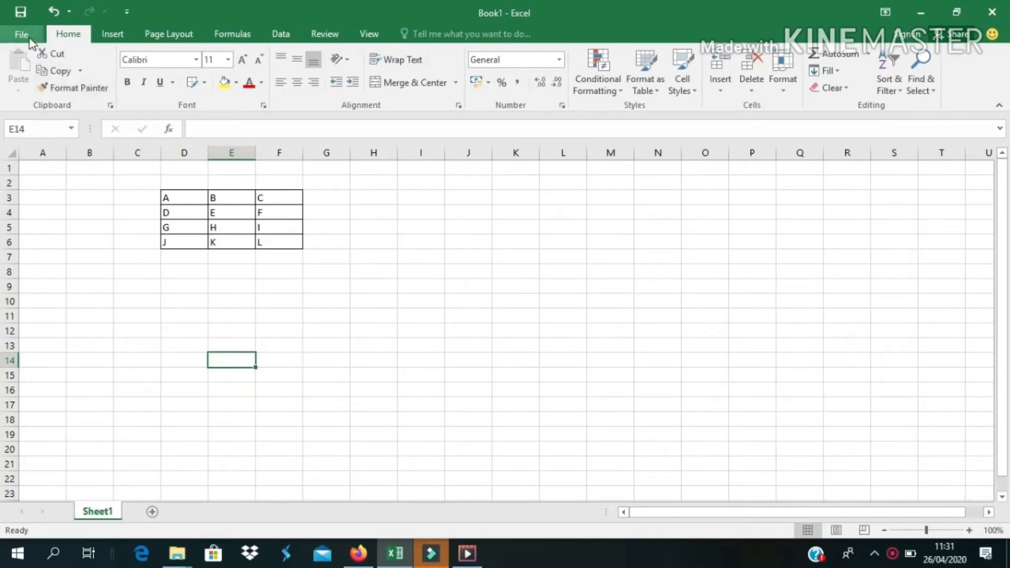
# Step: Save the workbook as a PDF named Book1 in the Documents folder
pyautogui.click(22, 35)
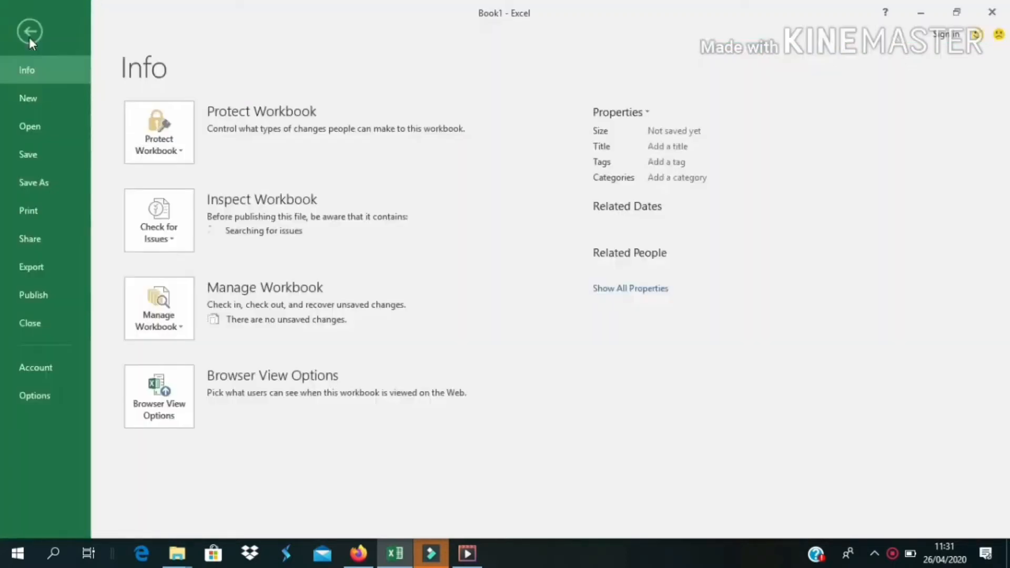
pyautogui.click(51, 189)
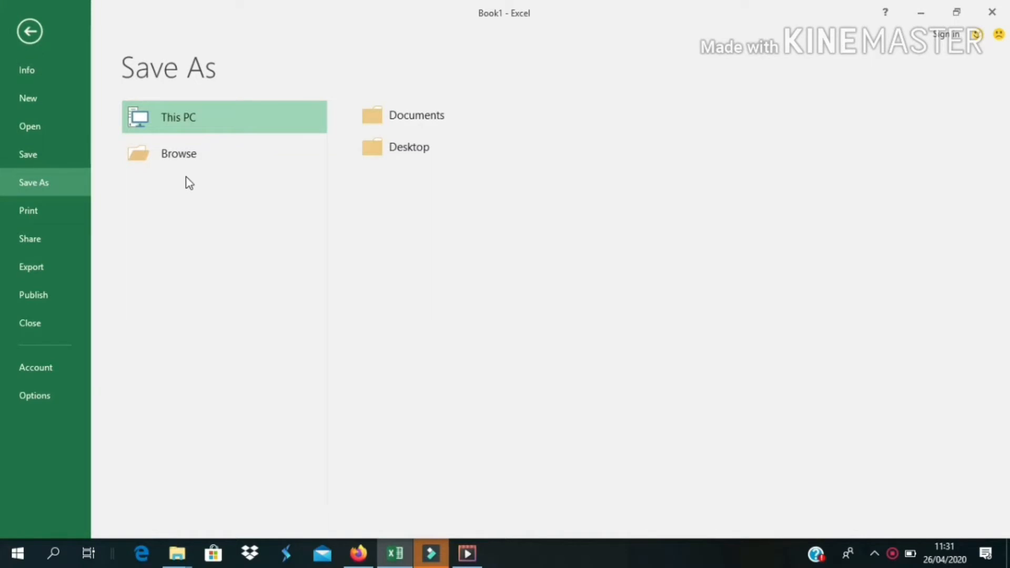
pyautogui.click(233, 157)
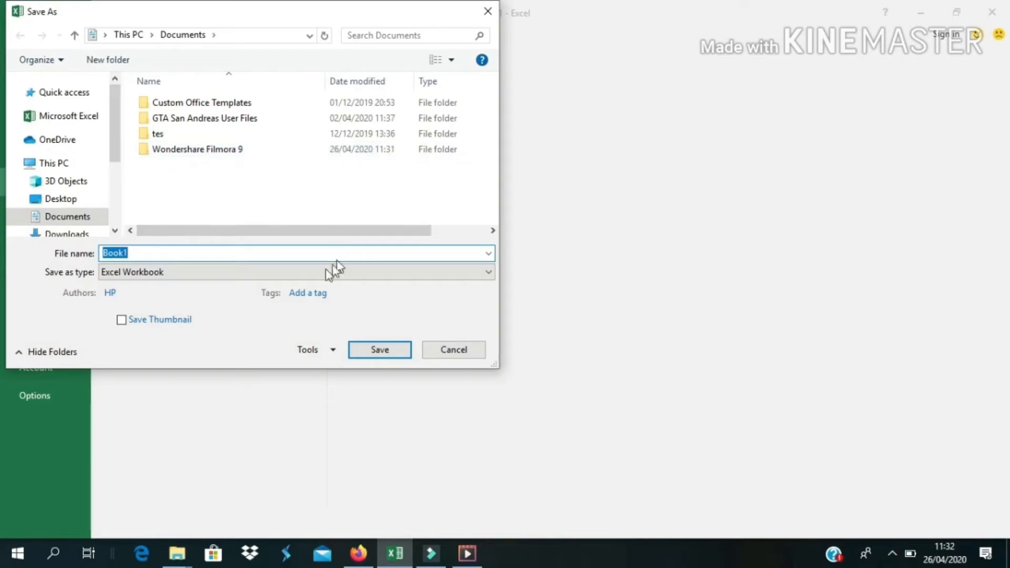
pyautogui.click(130, 275)
pyautogui.click(132, 278)
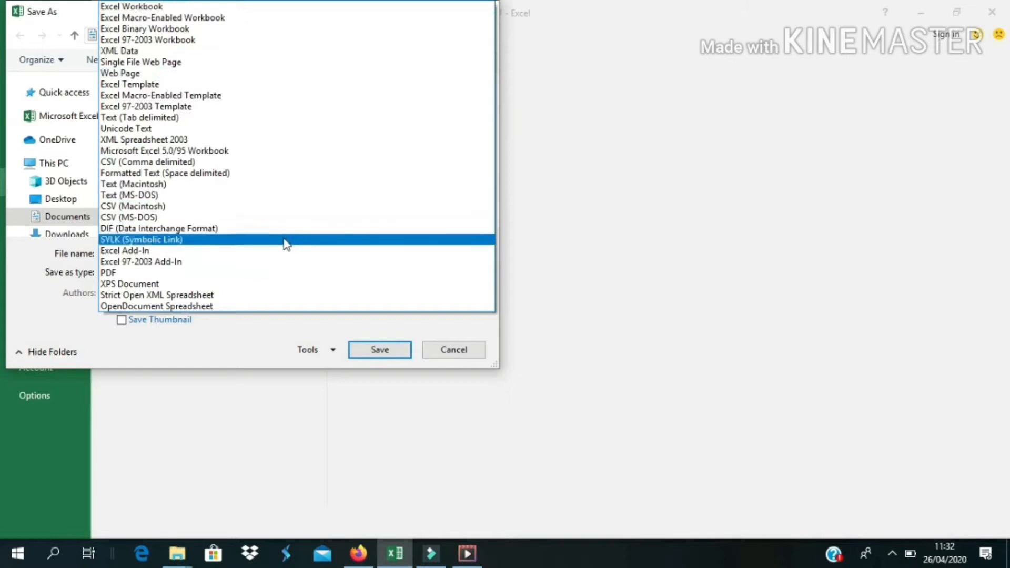
pyautogui.click(223, 271)
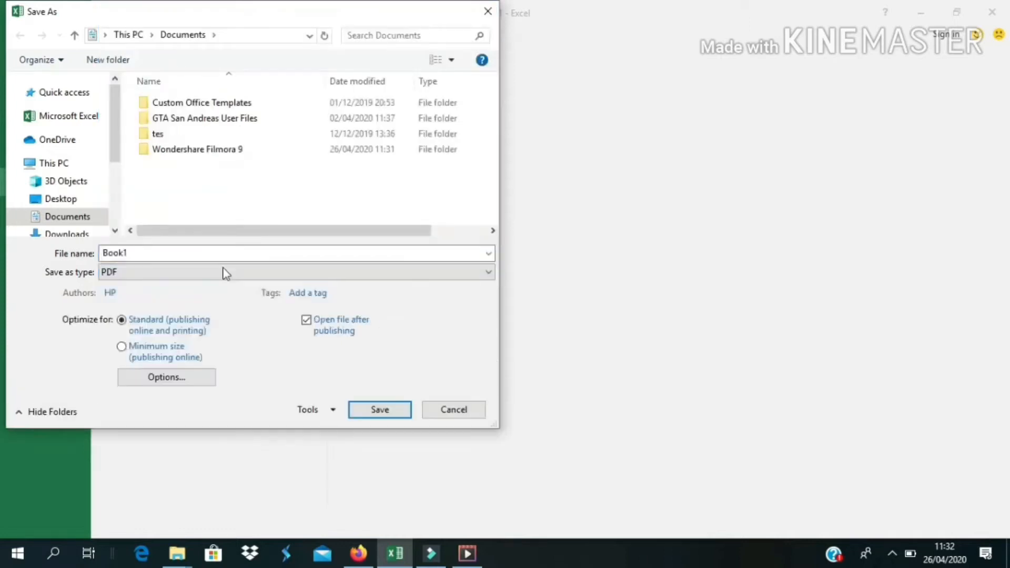
pyautogui.click(386, 408)
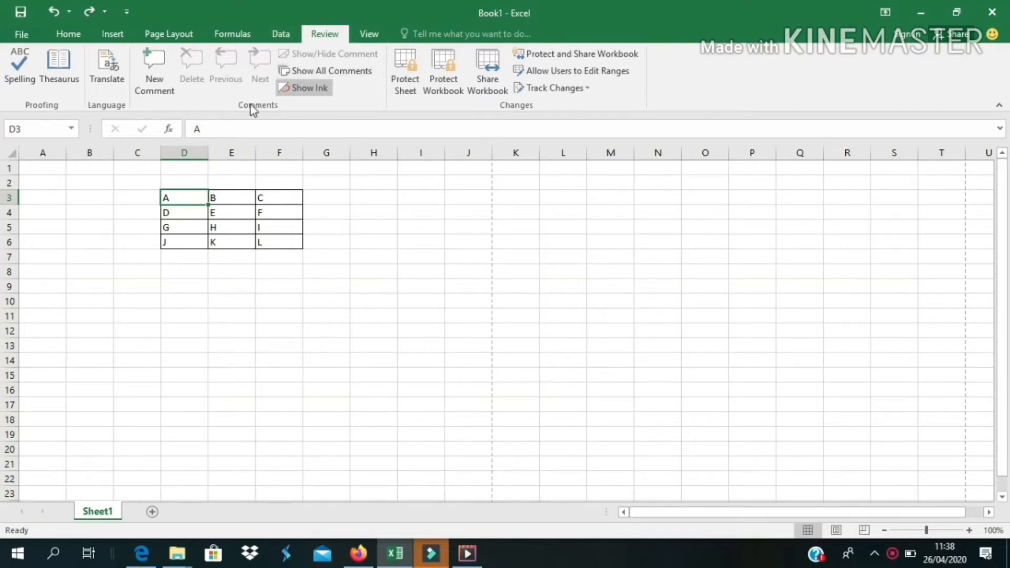
# Step: Add a comment to cell D3 with the lines "Senin" and "selasa"
pyautogui.click(152, 77)
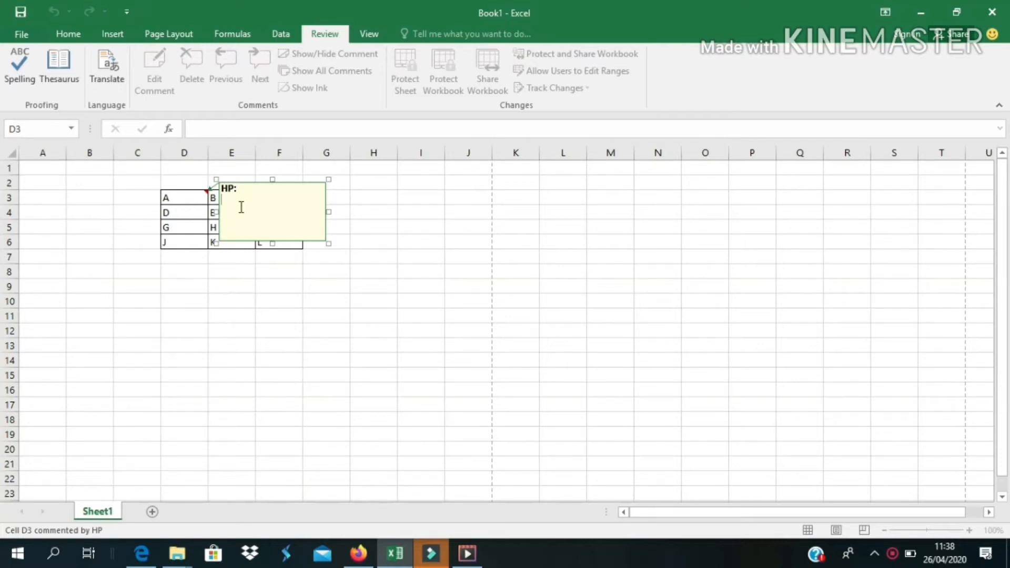
pyautogui.write('Sele')
pyautogui.press('BackSpace')
pyautogui.press('BackSpace')
pyautogui.write('nin')
pyautogui.press('Return')
pyautogui.write('selasa')
pyautogui.press('Return')
pyautogui.click(286, 242)
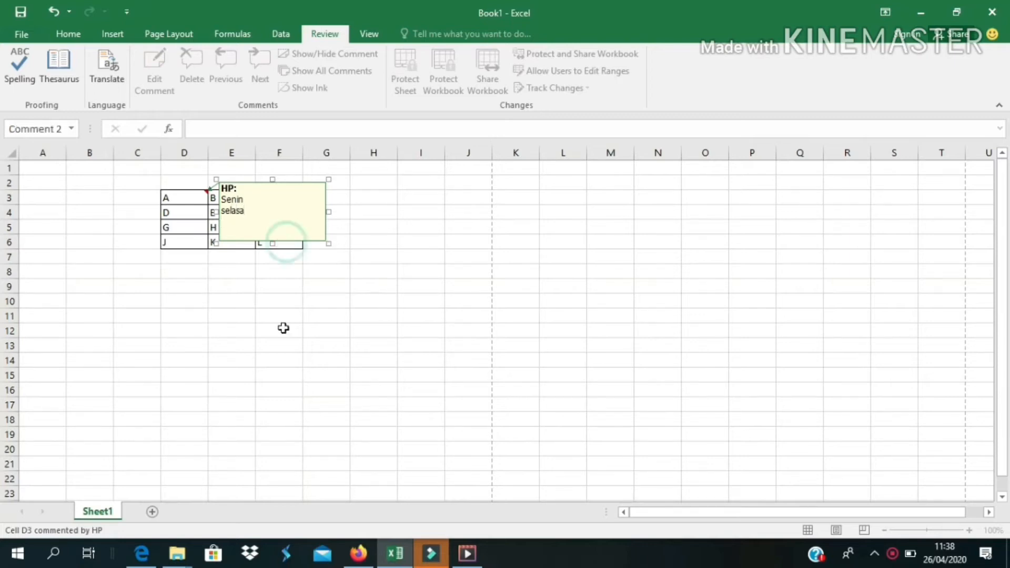
pyautogui.click(282, 327)
# Step: Check the comment attached to cell D3
pyautogui.click(190, 199)
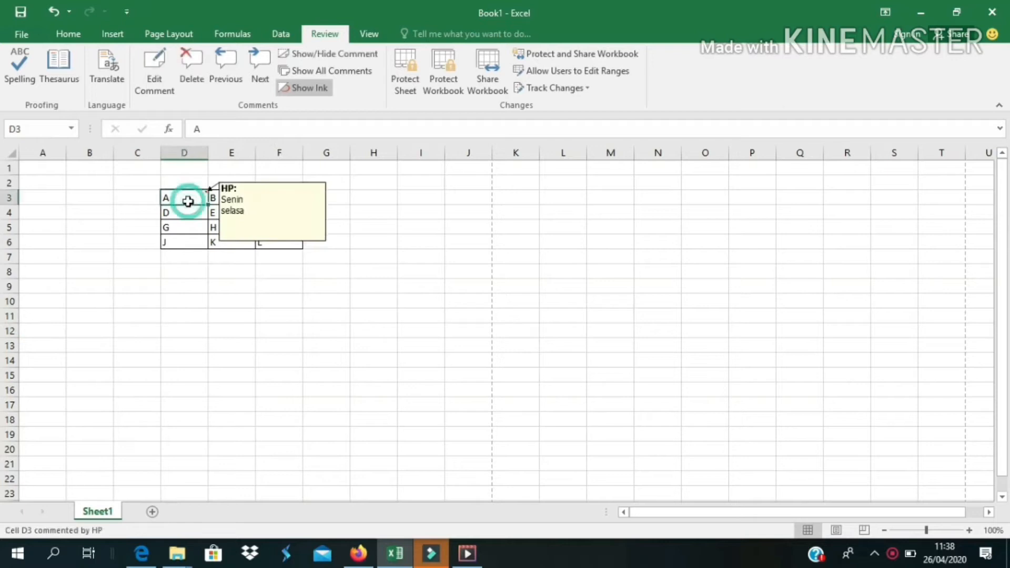
pyautogui.click(211, 322)
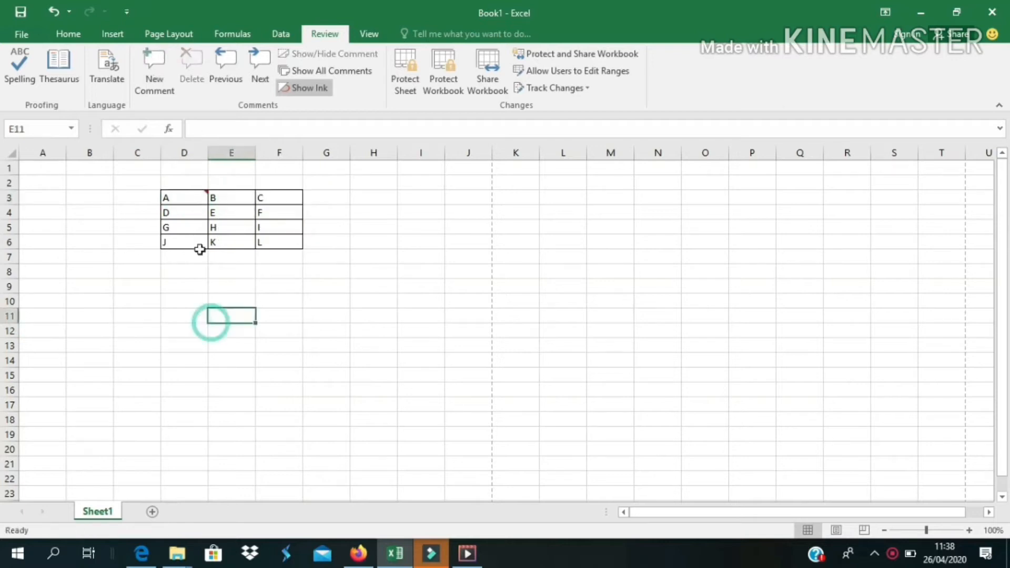
pyautogui.click(193, 198)
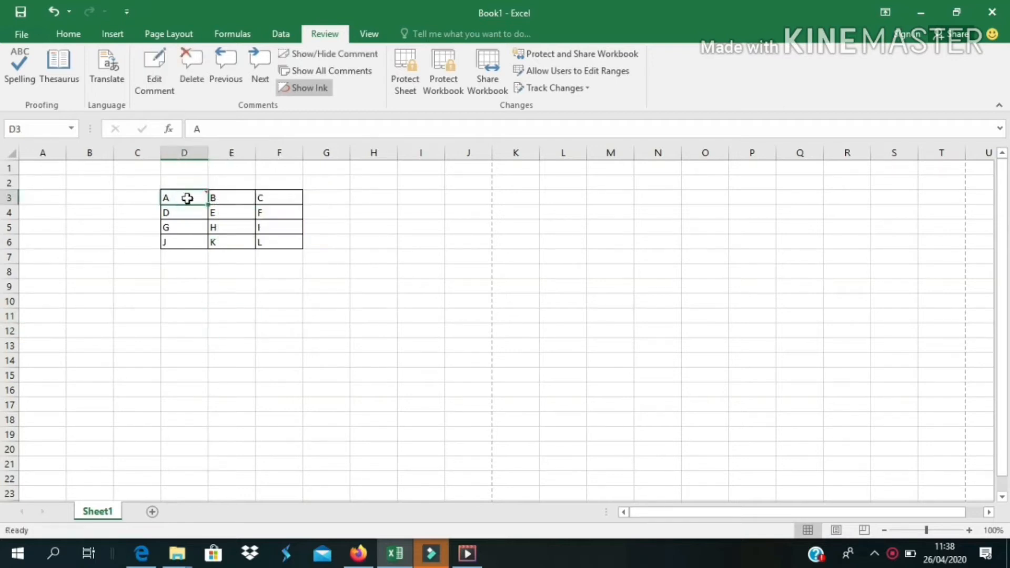
pyautogui.moveTo(188, 198)
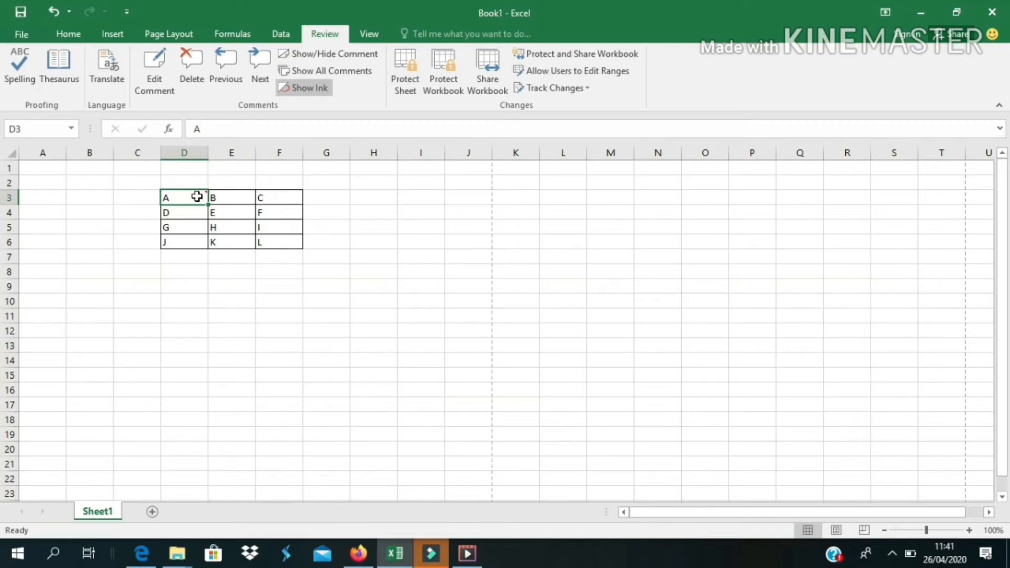
# Step: Keep the comment on cell D3 displayed on the sheet, and hide it again
pyautogui.moveTo(198, 198)
pyautogui.click(331, 58)
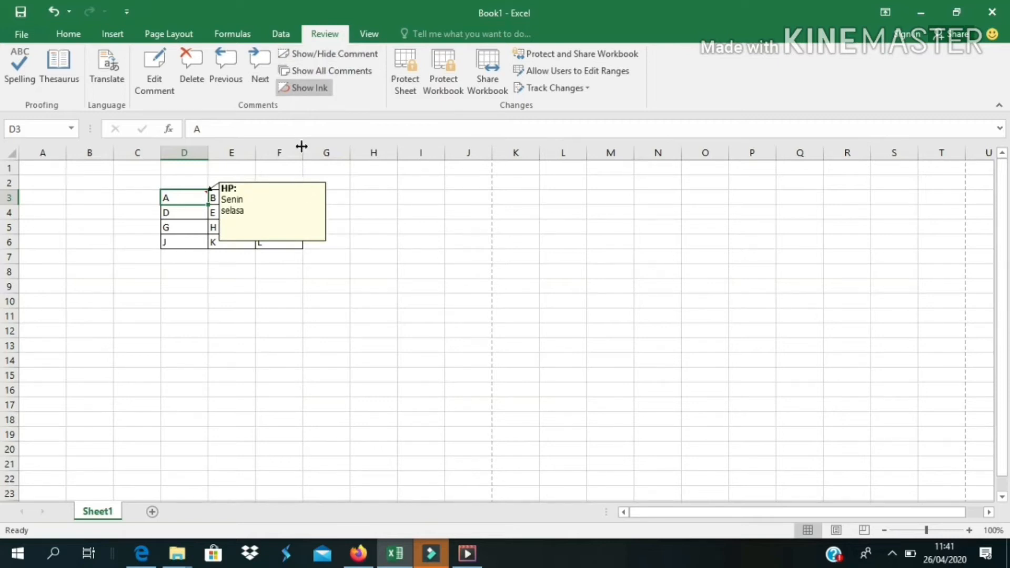
pyautogui.click(327, 56)
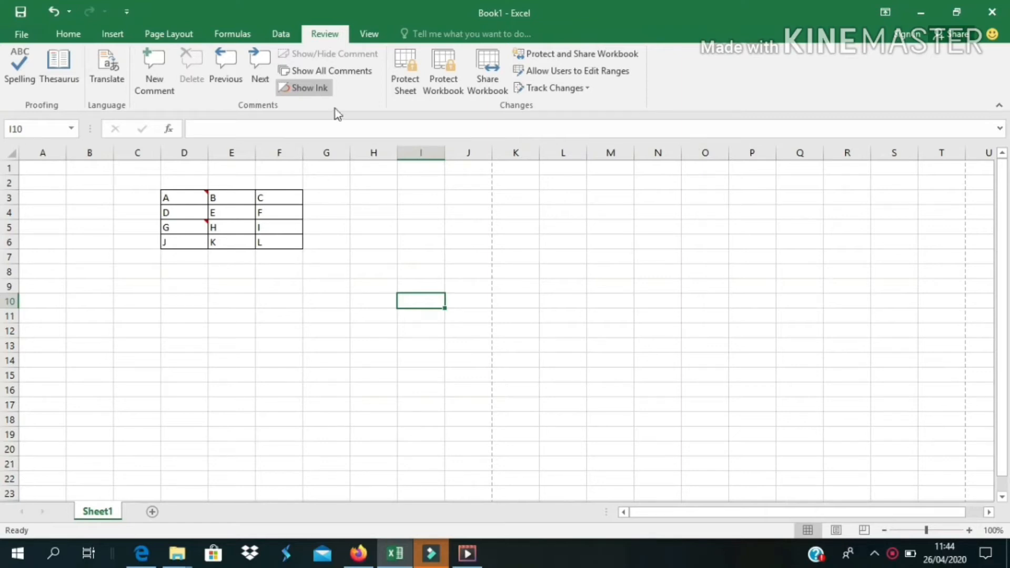
# Step: Show all comments on the sheet and move to the previous comment and back to the next one
pyautogui.click(333, 73)
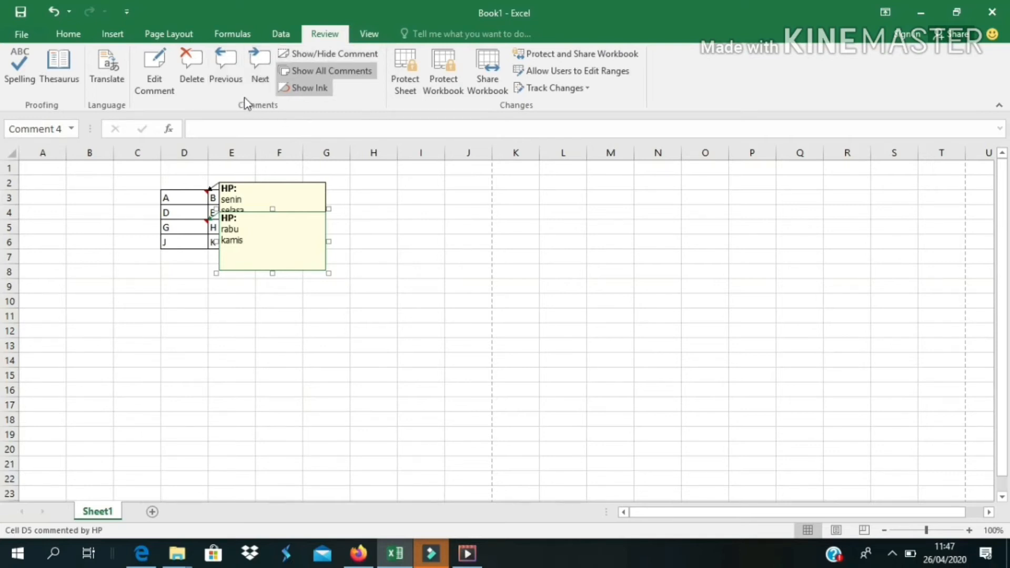
pyautogui.click(239, 82)
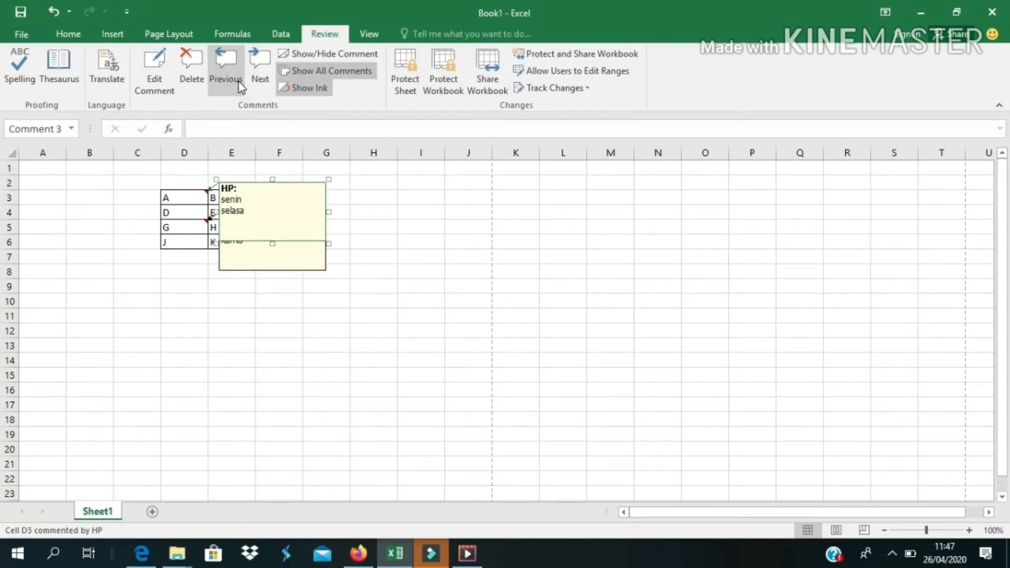
pyautogui.click(263, 71)
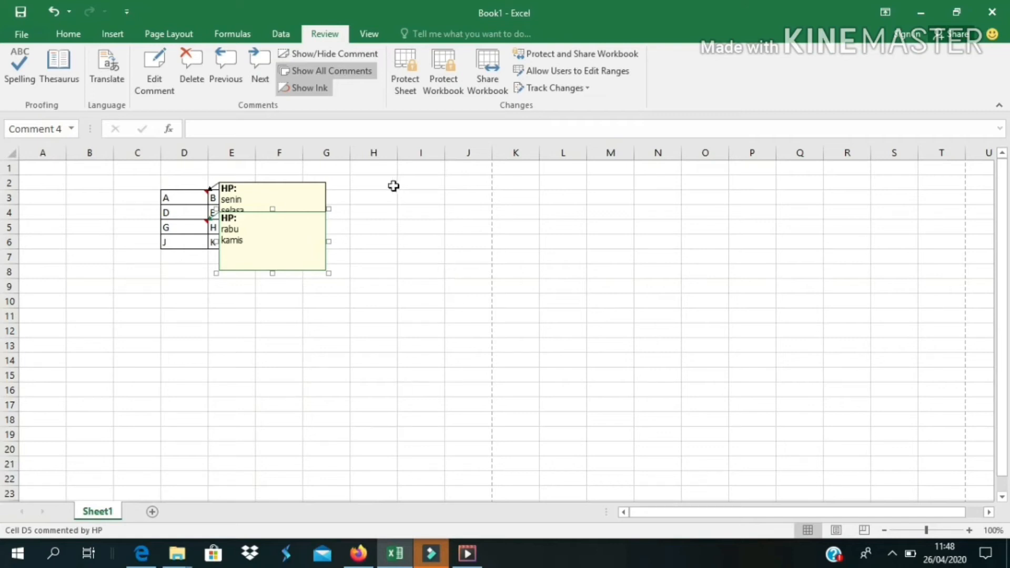
# Step: Open the comment on cell D5 for editing and place the cursor in its text
pyautogui.click(164, 77)
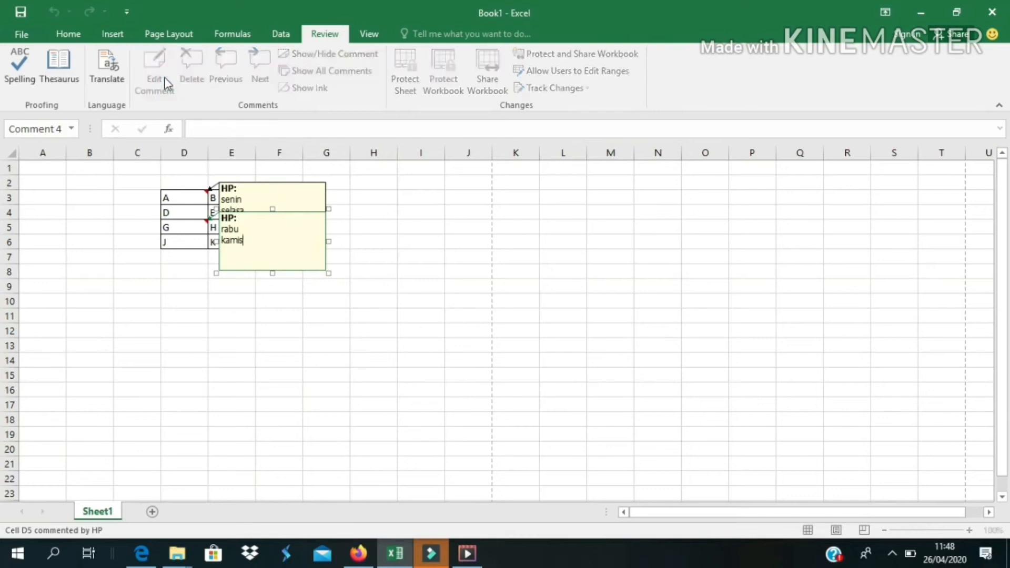
pyautogui.click(270, 241)
pyautogui.click(262, 231)
pyautogui.click(268, 241)
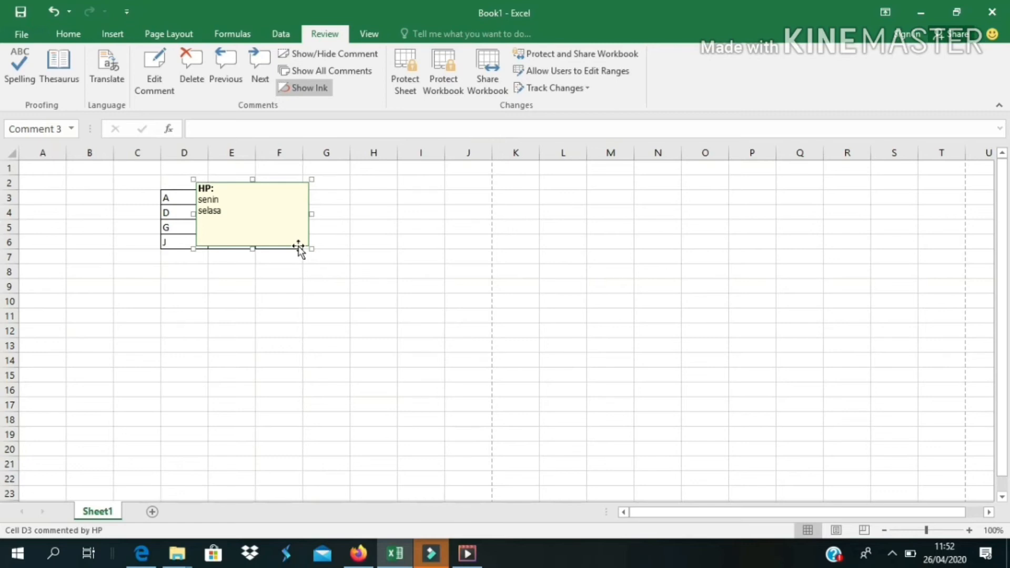
# Step: Enlarge the comment box of cell D3 and move it below the table
pyautogui.click(283, 221)
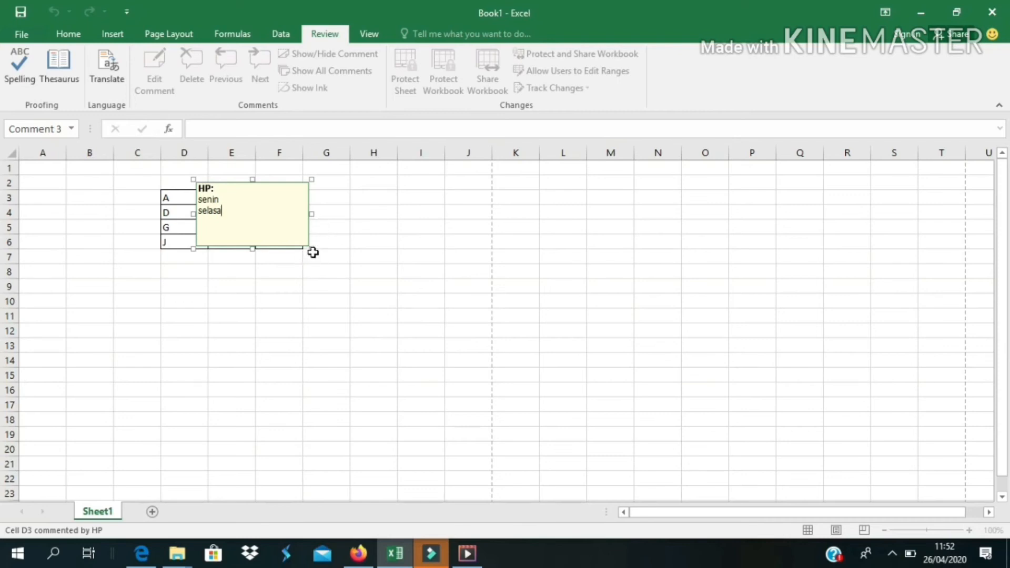
pyautogui.moveTo(313, 250); pyautogui.dragTo(332, 274)
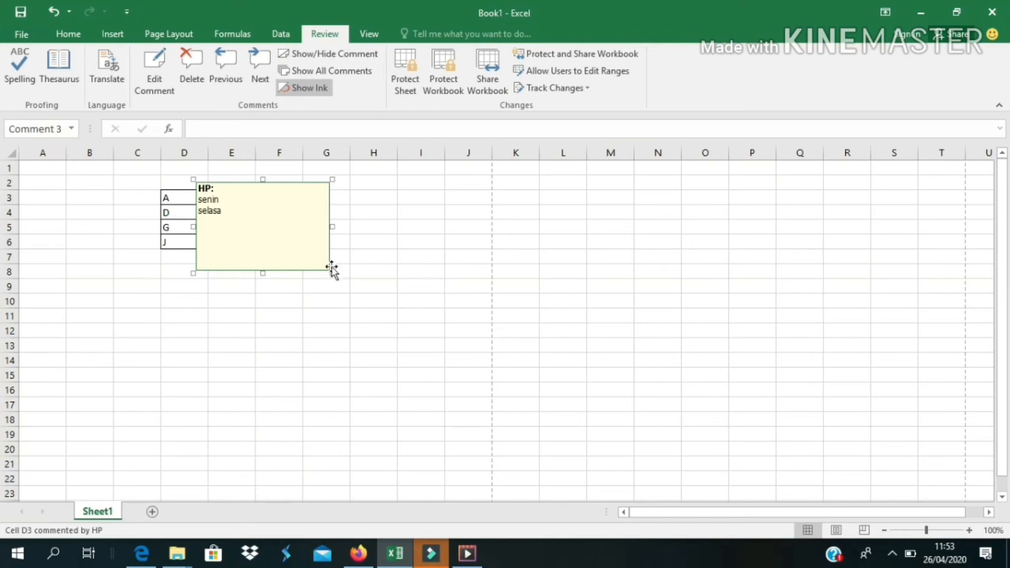
pyautogui.moveTo(331, 256); pyautogui.dragTo(322, 329)
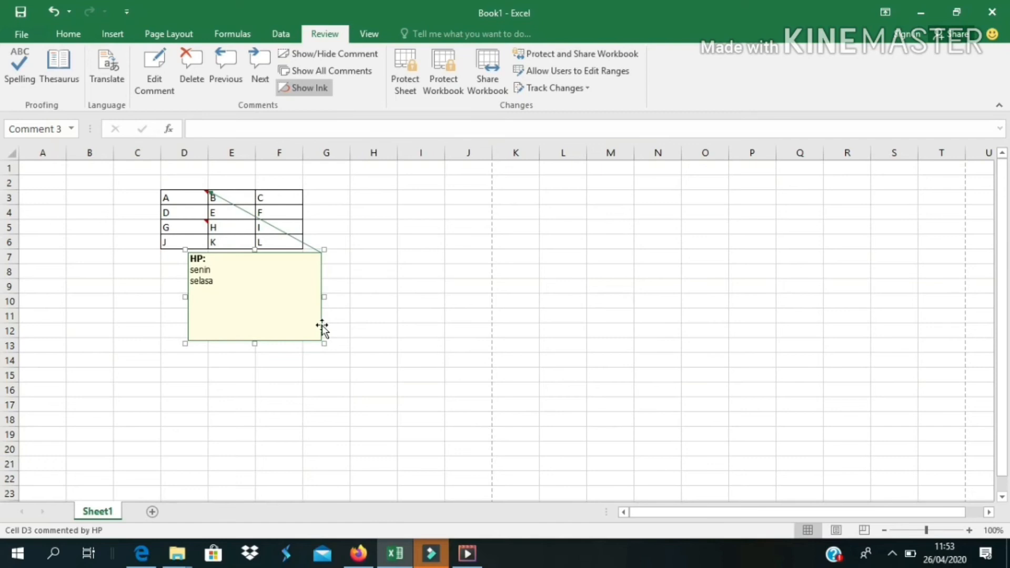
pyautogui.press('Escape')
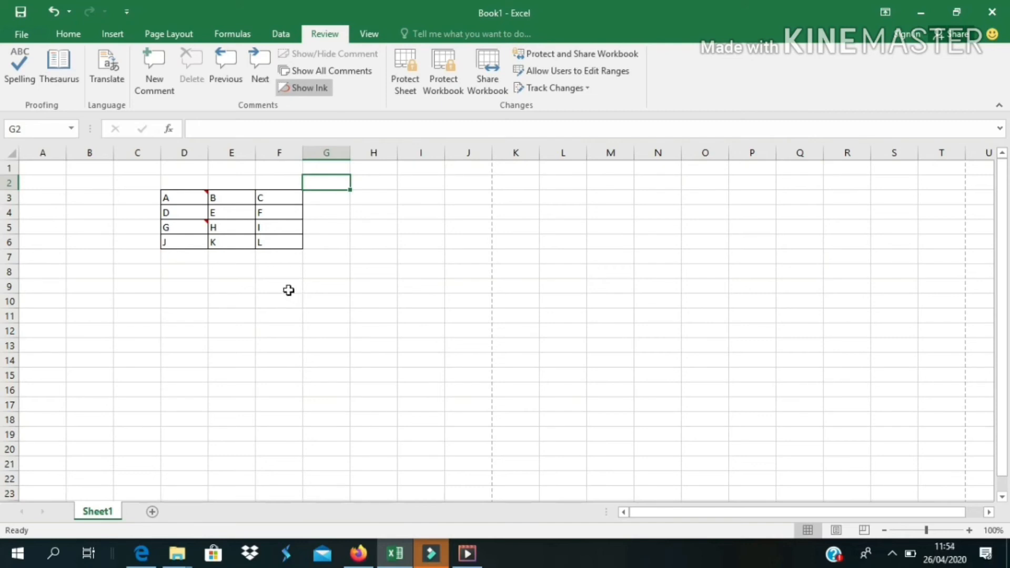
# Step: Delete the comment from cell D5
pyautogui.click(203, 230)
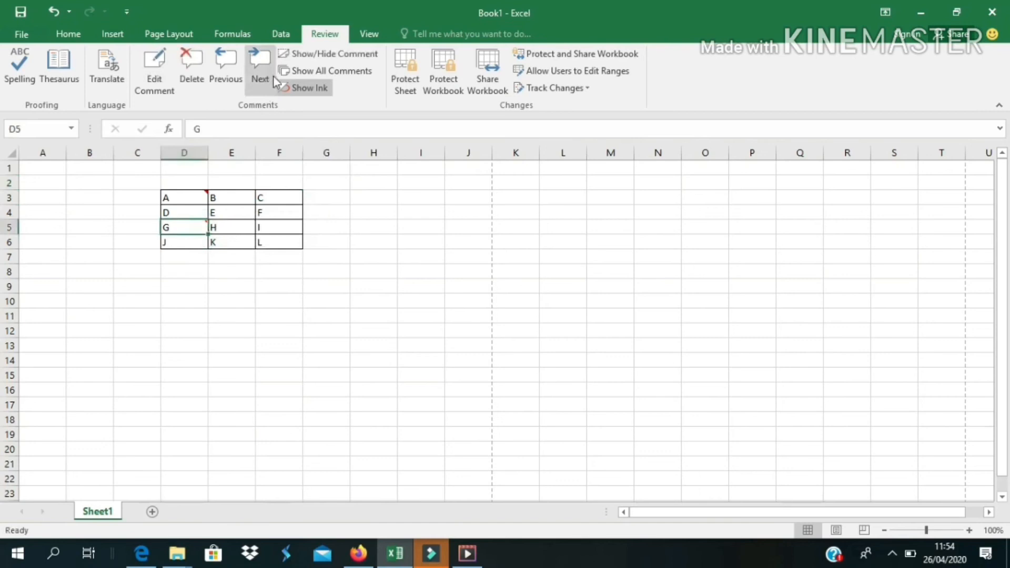
pyautogui.click(200, 78)
pyautogui.click(280, 297)
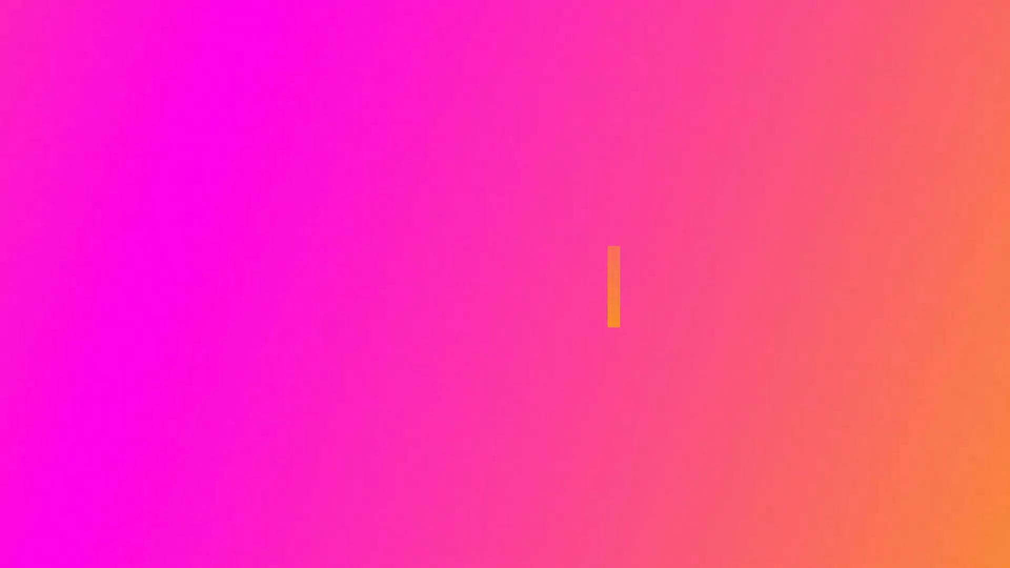